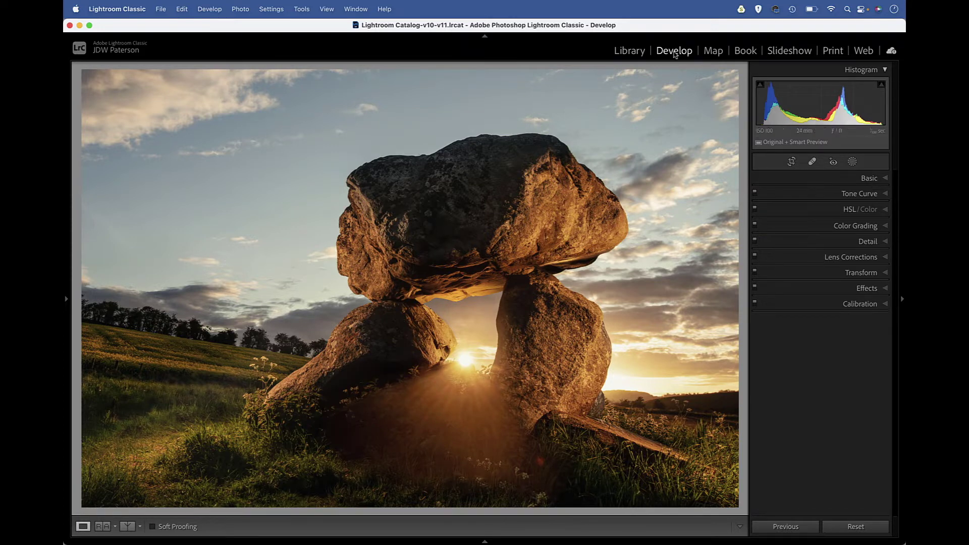
Step: In the Basic panel, set Whites to about +35 while previewing highlight clipping
left_click(873, 181)
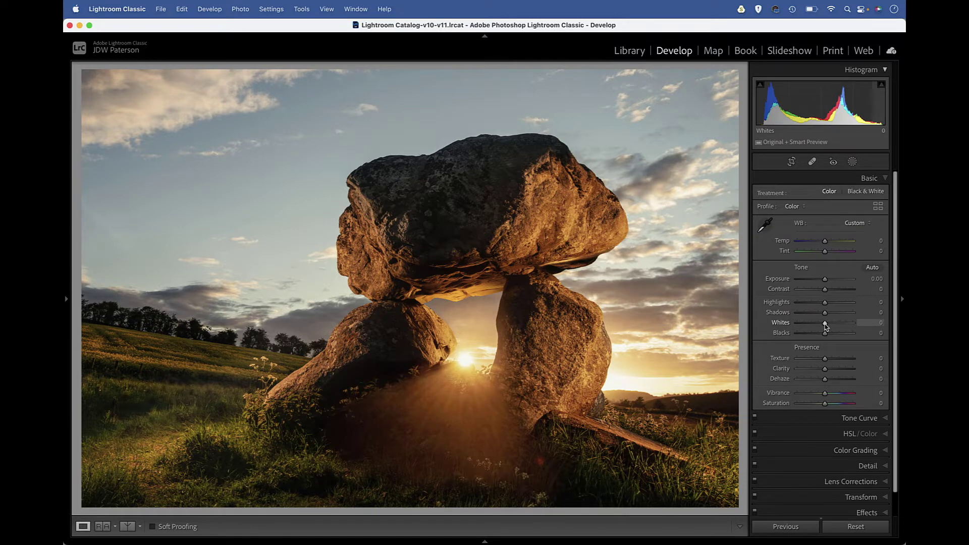
left_click(824, 323, "alt")
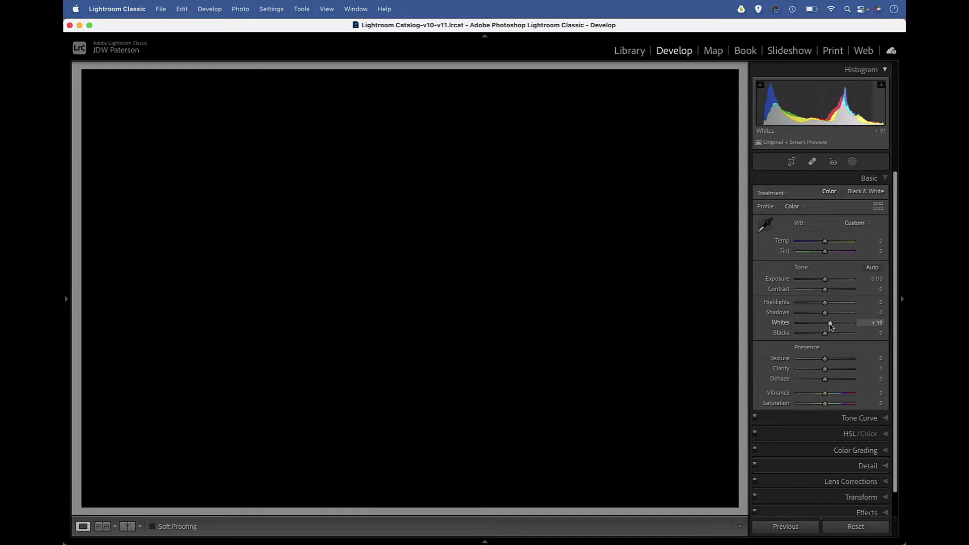
left_click_drag(825, 323, 846, 323)
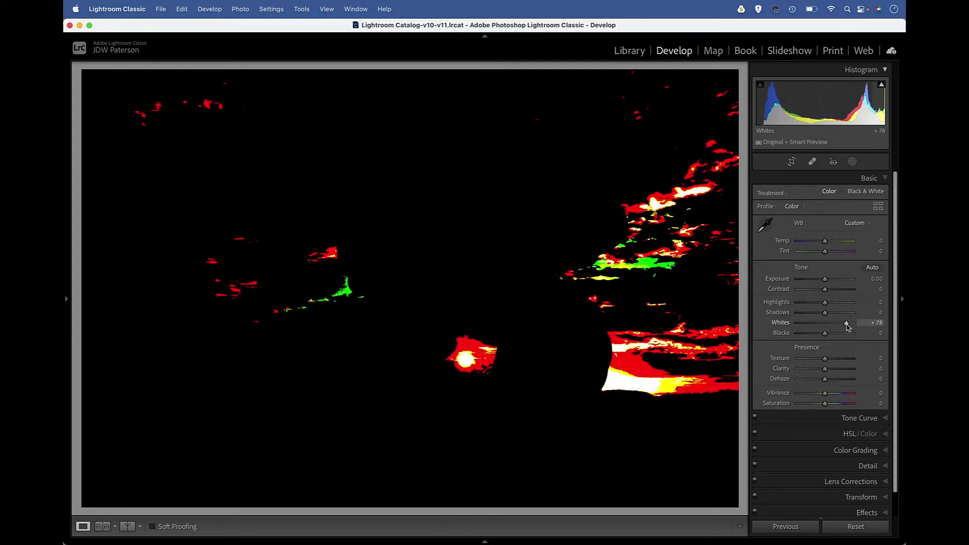
left_click_drag(846, 323, 847, 324)
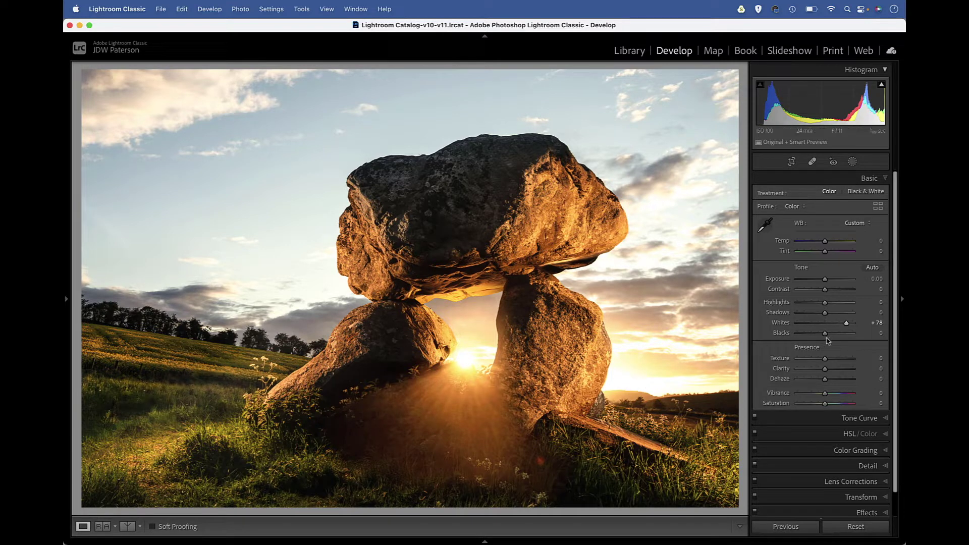
left_click_drag(847, 325, 831, 326)
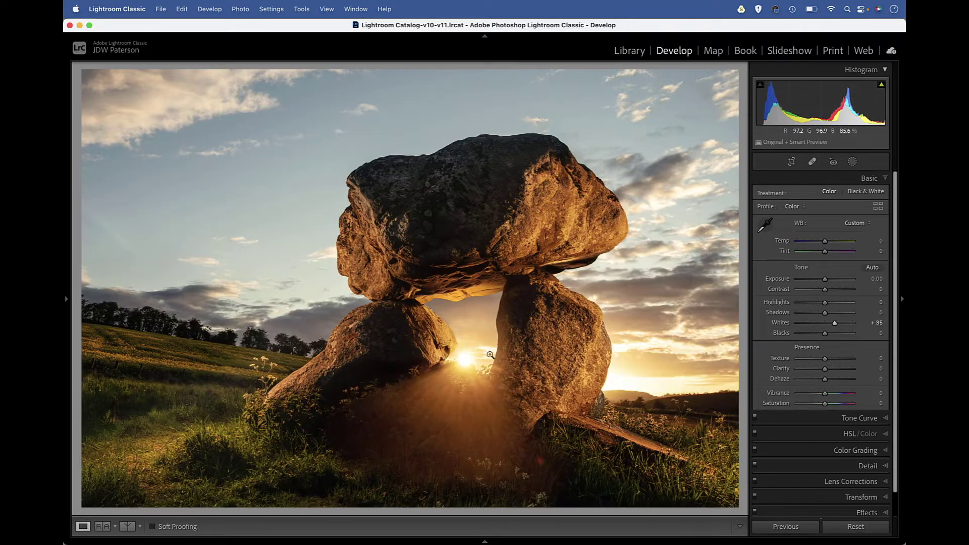
left_click(834, 325, "alt")
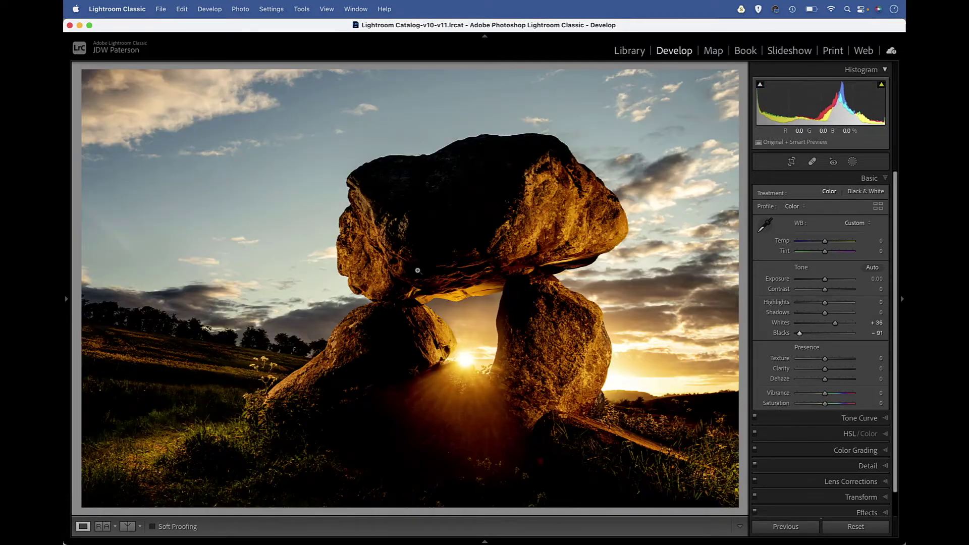
Step: Hold Alt to preview shadow clipping for Blacks near −37, with Whites at +36
key("alt")
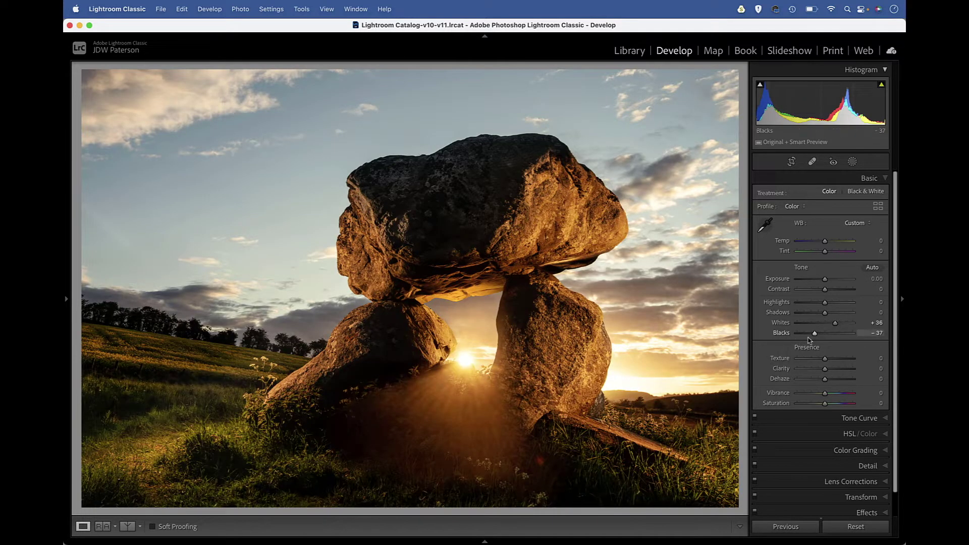
left_click(835, 324, "alt")
Step: Reset Blacks and Whites, then set Whites +28, Highlights −39 and Shadows +18
double_click(815, 335)
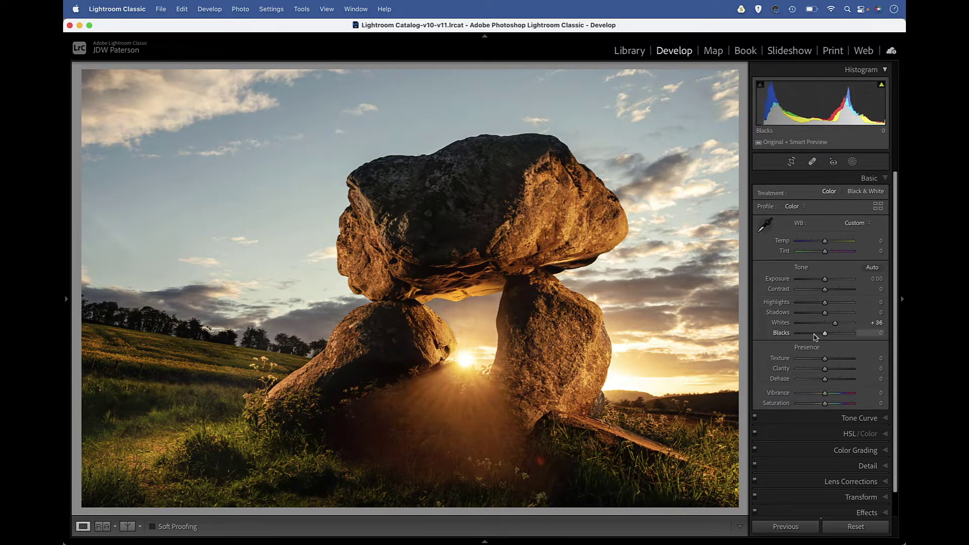
double_click(834, 323)
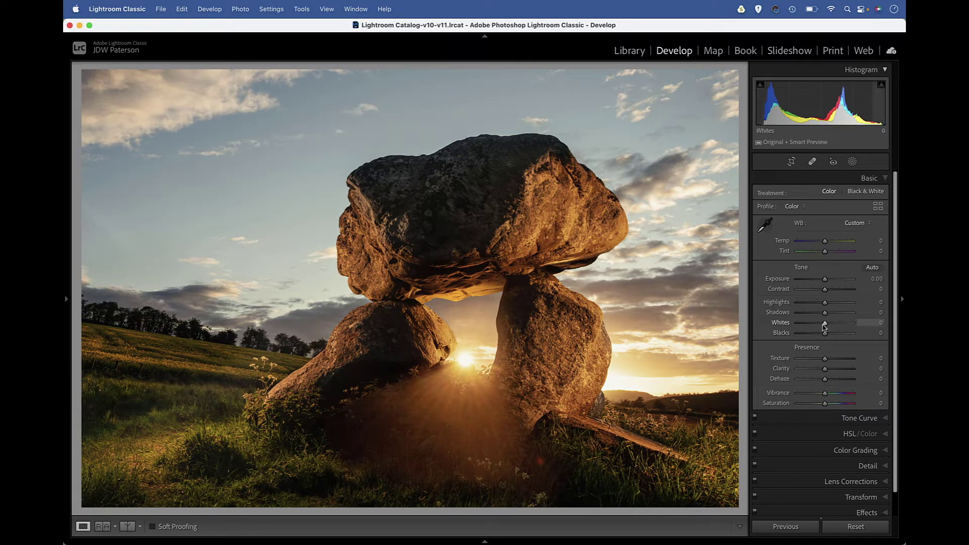
left_click_drag(824, 323, 827, 325)
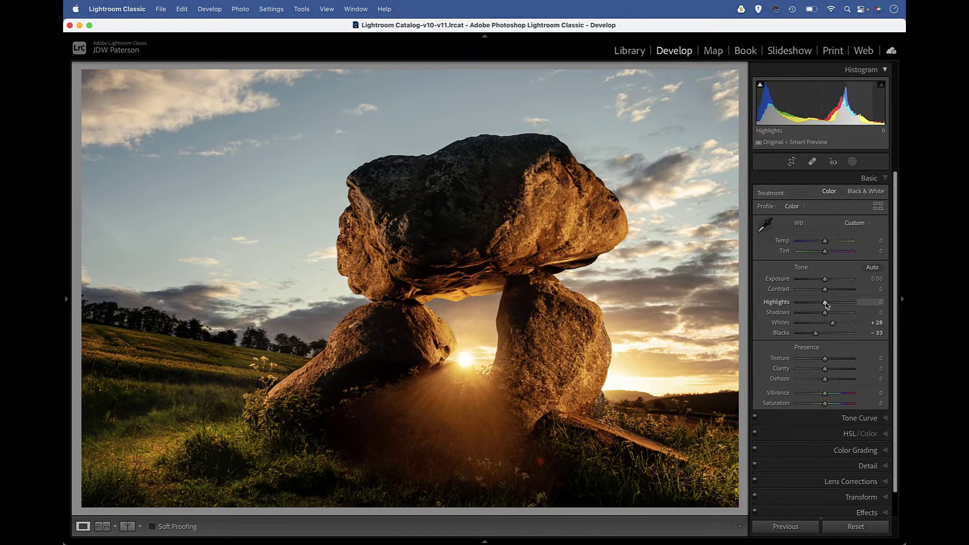
left_click_drag(825, 303, 814, 302)
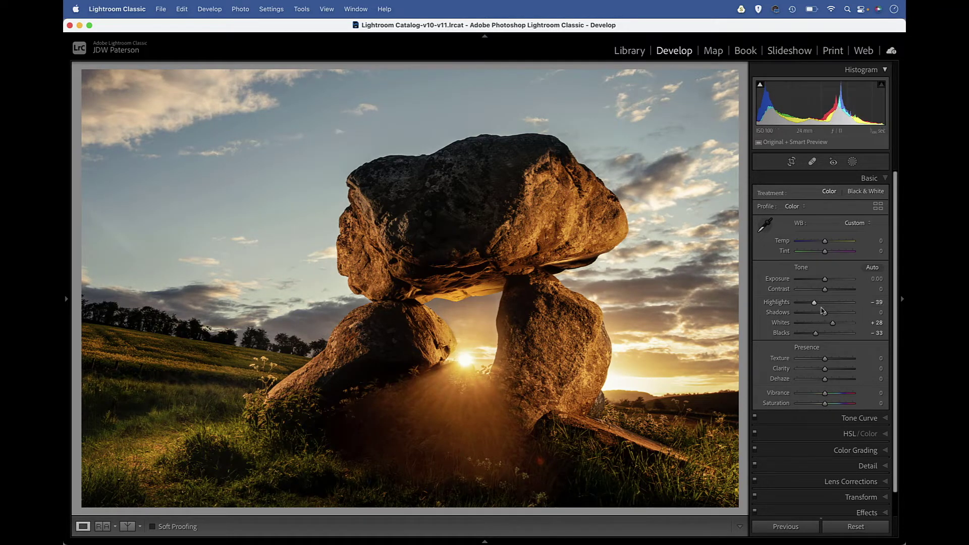
left_click_drag(825, 312, 825, 314)
Step: Enable chromatic aberration removal and confirm the Nikon AF-S 24-70mm f/2.8G lens profile
scroll(894, 333, "down", 2)
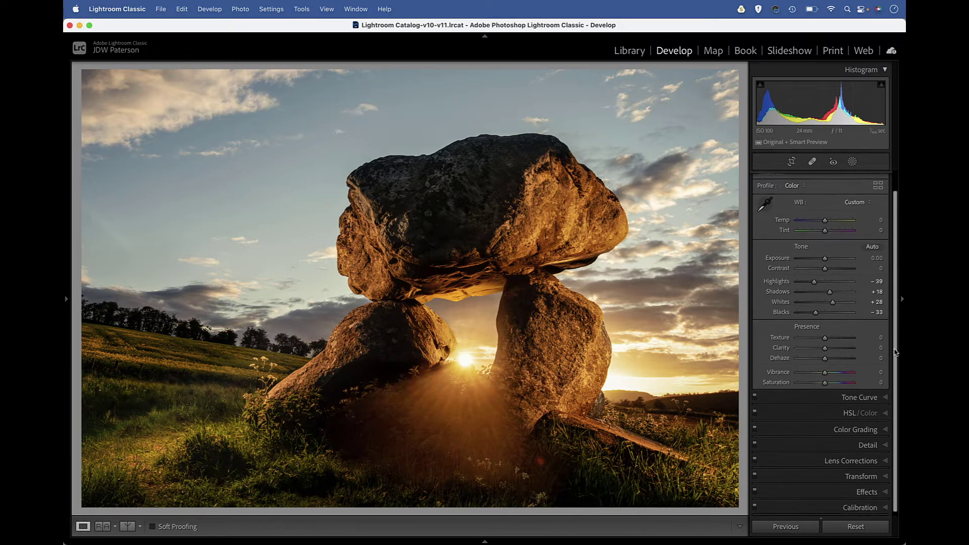
left_click(872, 460)
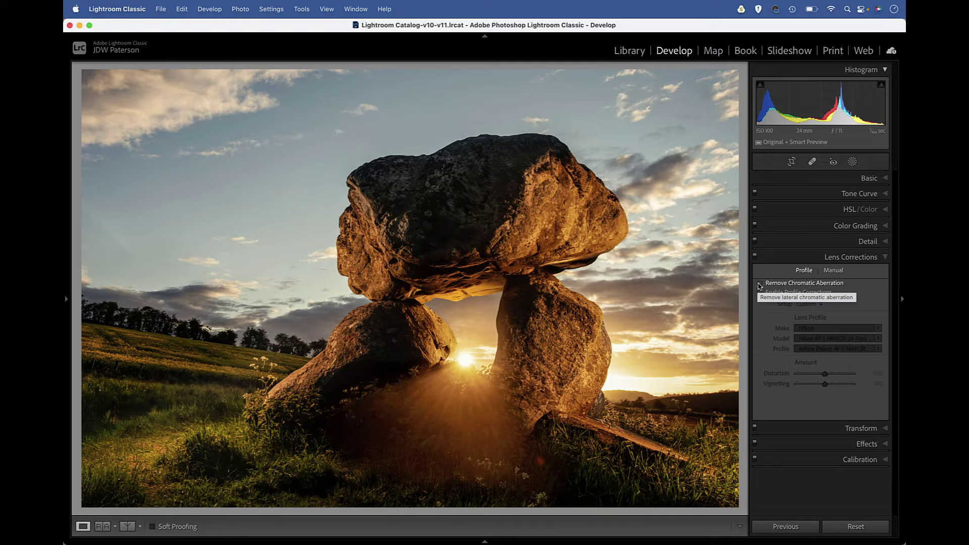
left_click(760, 285)
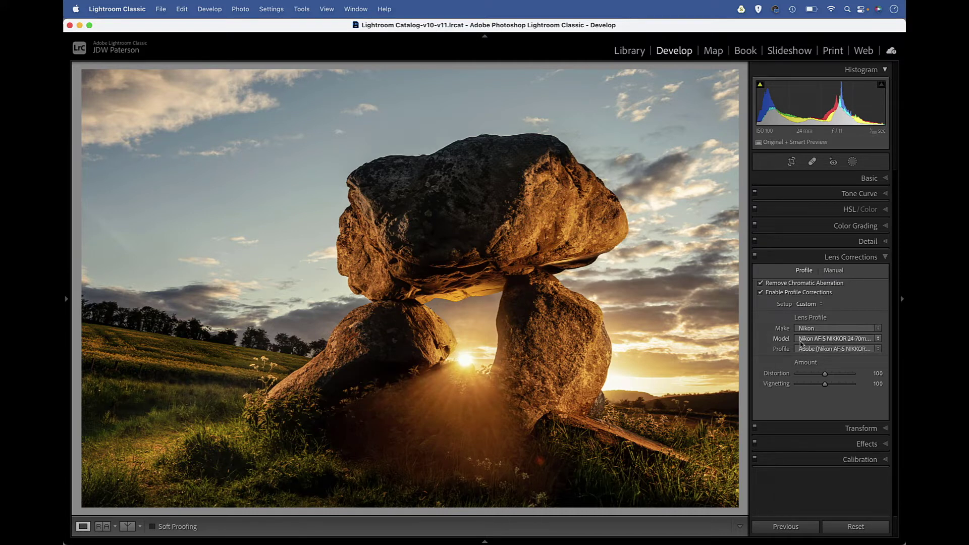
left_click(866, 340)
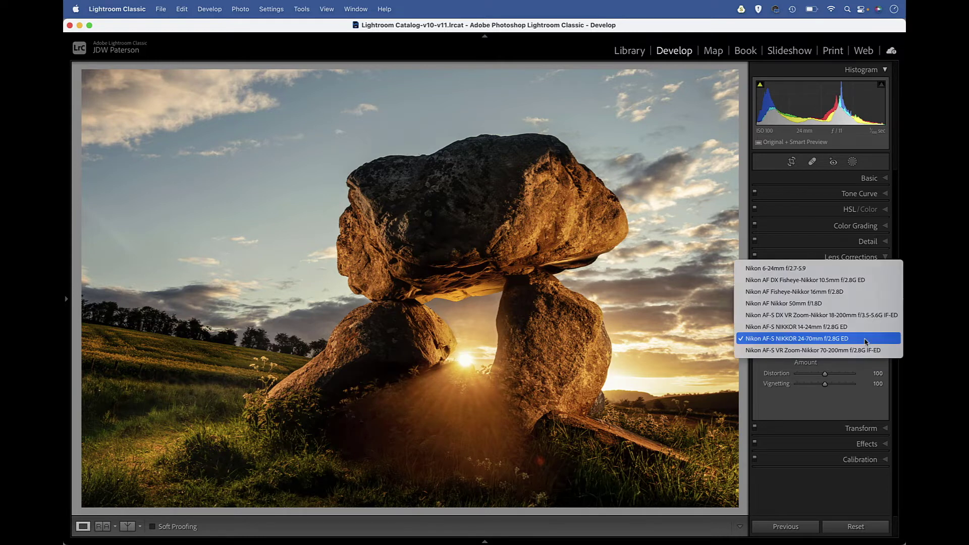
left_click(768, 370)
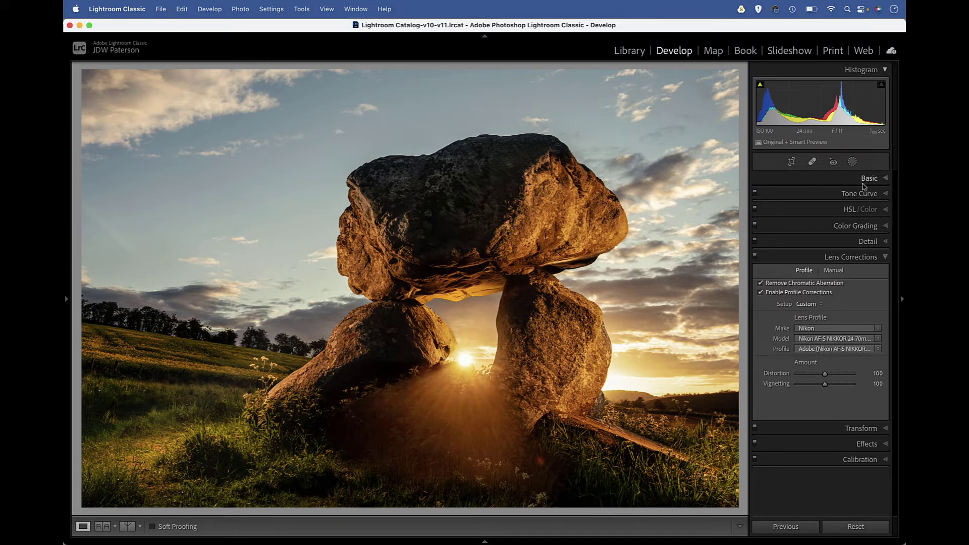
Step: Set Vibrance to +18 in the Basic panel
left_click(866, 180)
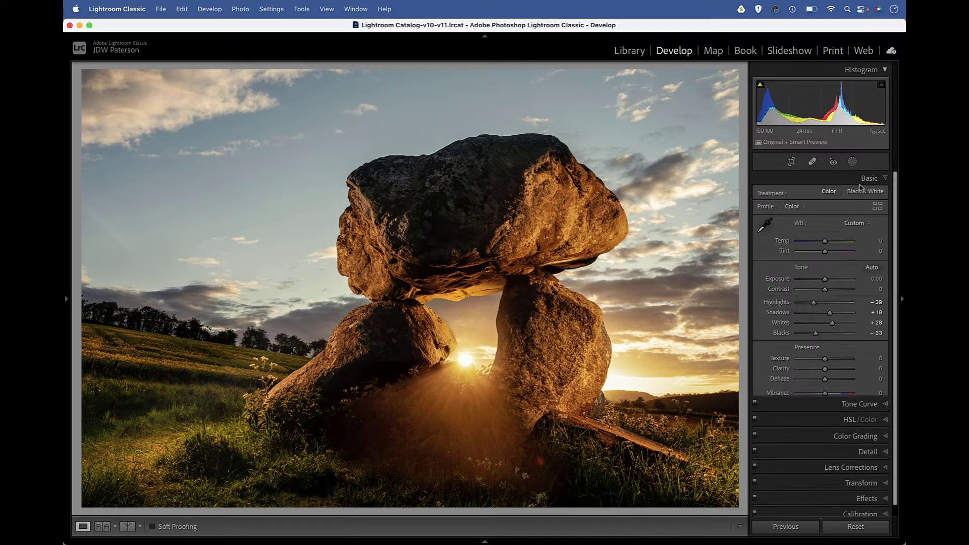
left_click_drag(825, 393, 830, 394)
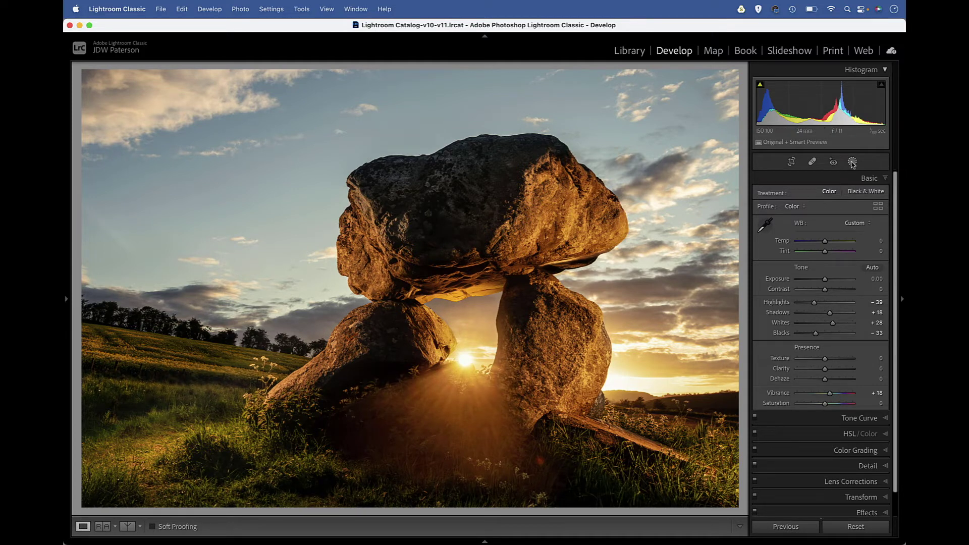
Step: Create a Select Sky mask and hide its red overlay
left_click(851, 162)
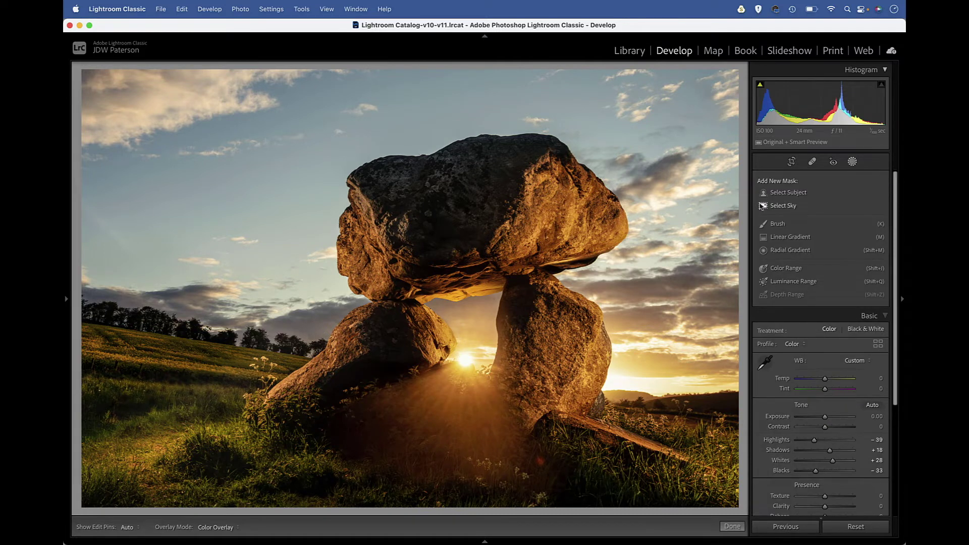
left_click(763, 206)
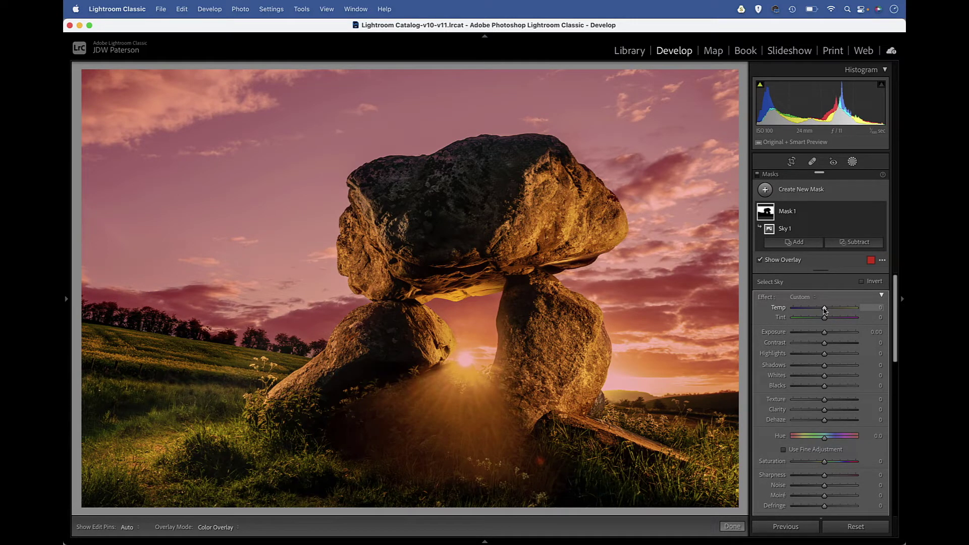
key("o")
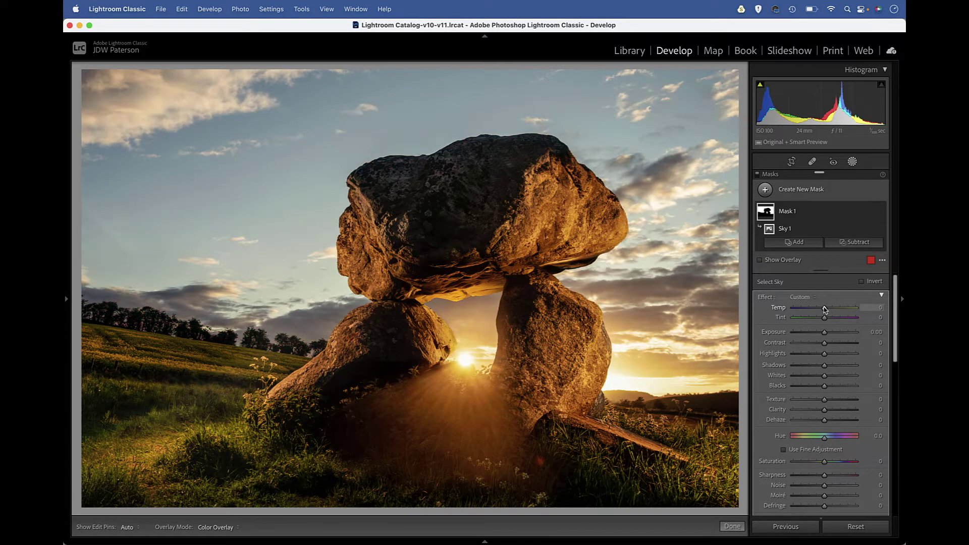
Step: Set the sky mask to Temp −14 and Exposure −0.15, comparing before and after
left_click_drag(825, 309, 818, 309)
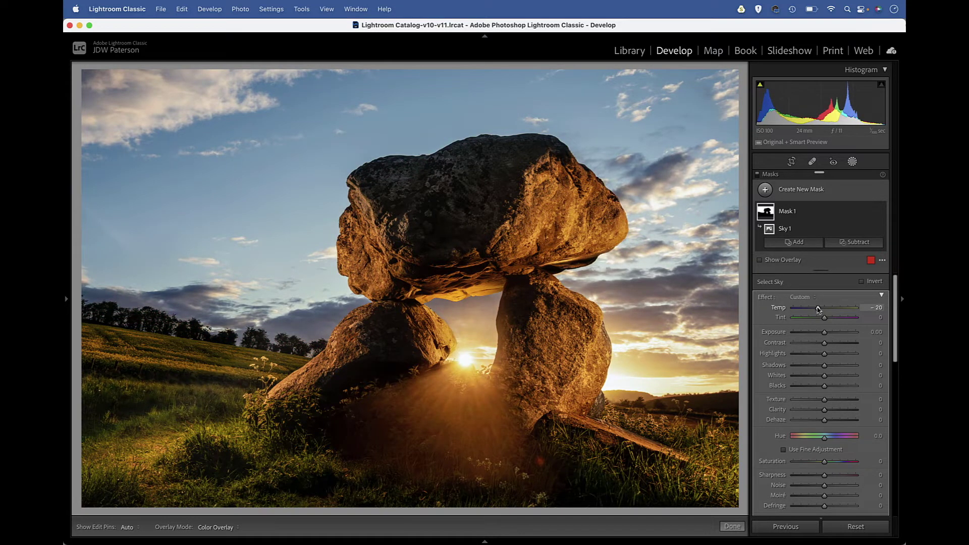
left_click_drag(818, 309, 819, 309)
left_click_drag(824, 333, 822, 333)
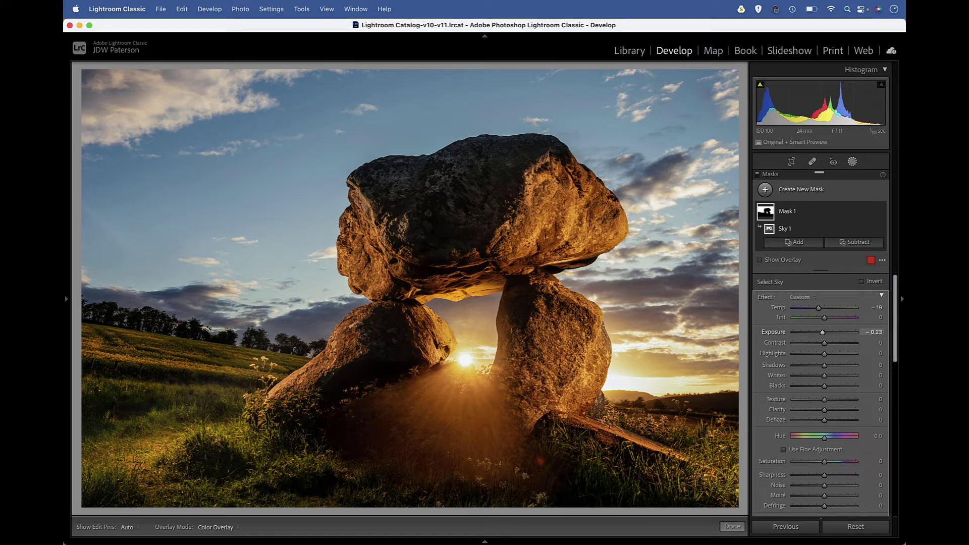
left_click_drag(822, 333, 820, 307)
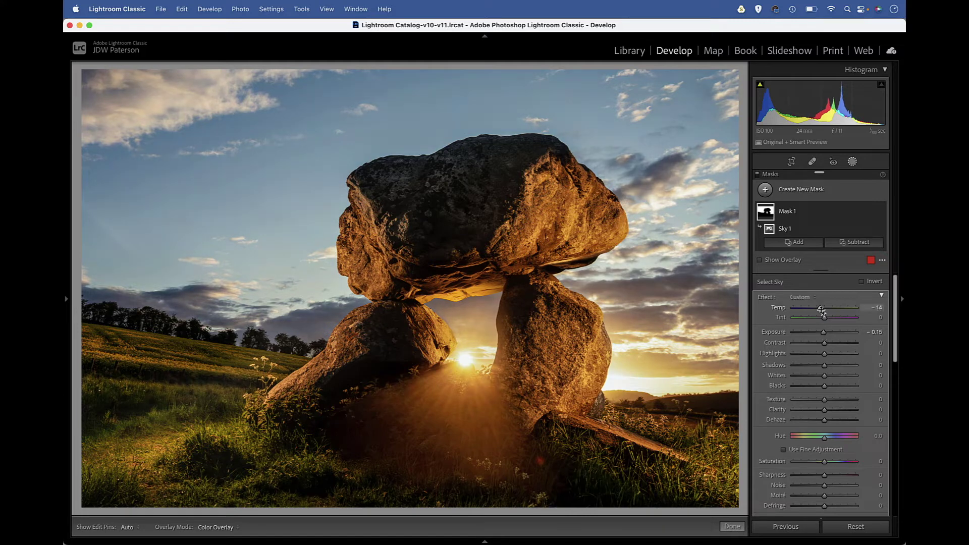
mouse_move(821, 211)
left_click(881, 213)
left_click(881, 212)
left_click(812, 162)
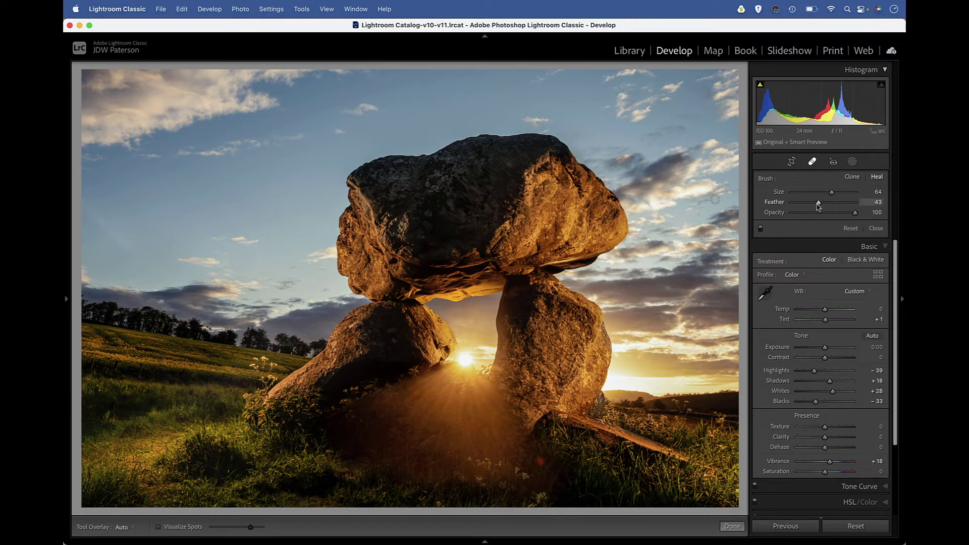
Step: Soften the Heal brush feather slightly
left_click_drag(817, 203, 820, 203)
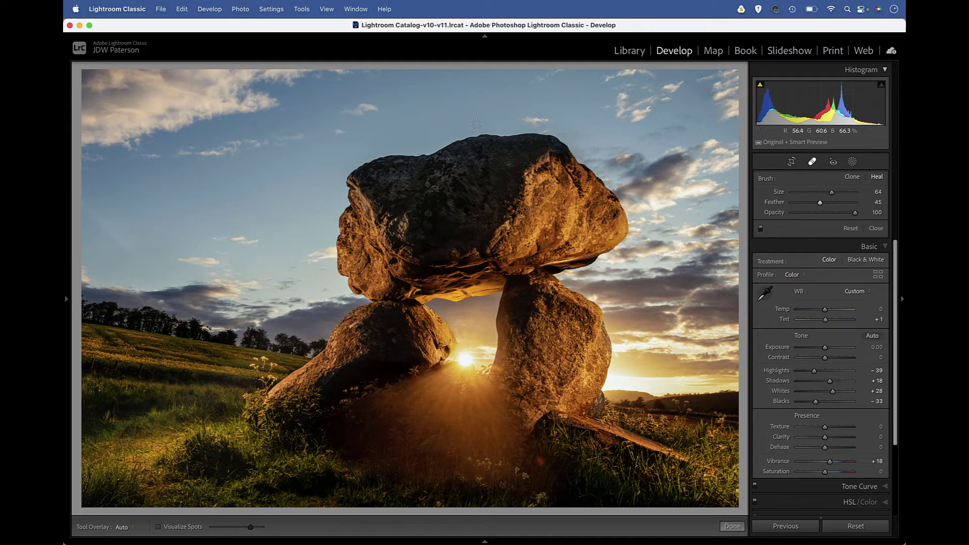
scroll(476, 123, "up", 2)
scroll(433, 108, "up", 1)
scroll(431, 112, "down", 3)
Step: Zoom in and pan across the sky above the capstone to inspect for dust
key("z")
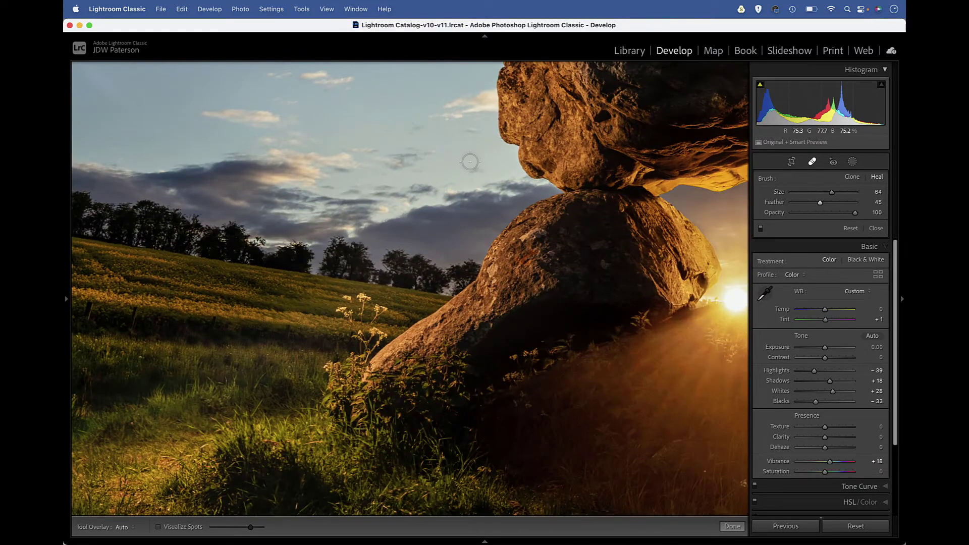
key("super+equal")
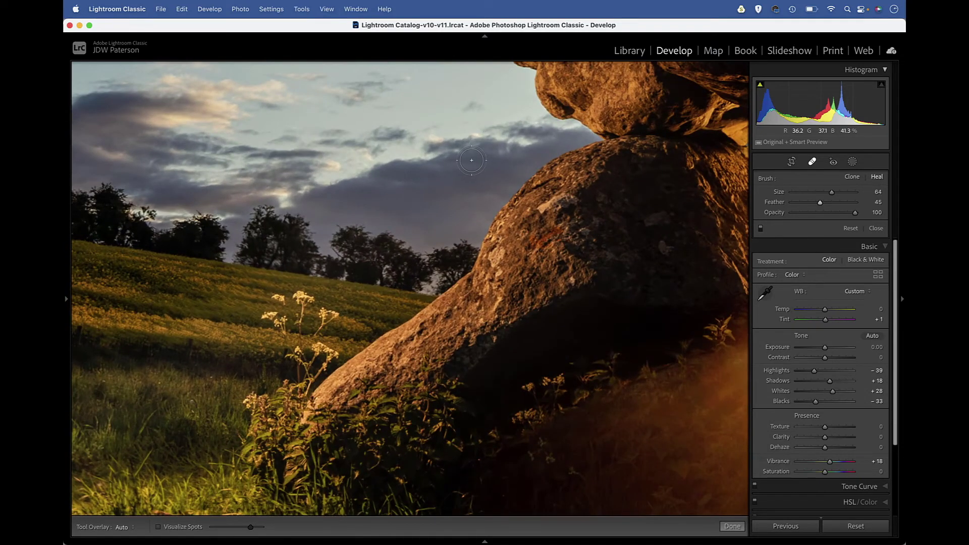
scroll(471, 160, "up", 5)
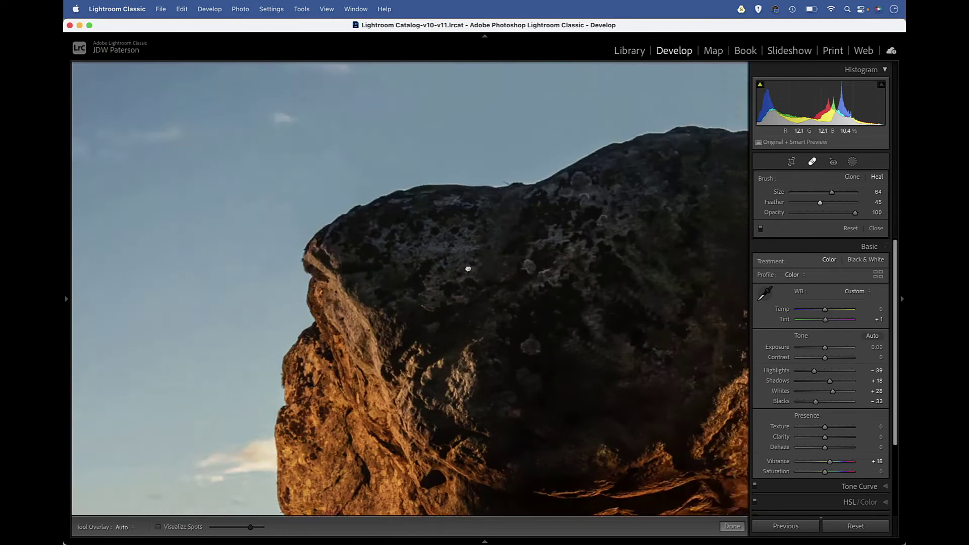
scroll(468, 269, "up", 3)
scroll(404, 244, "up", 3)
scroll(541, 227, "up", 3)
scroll(458, 283, "up", 2)
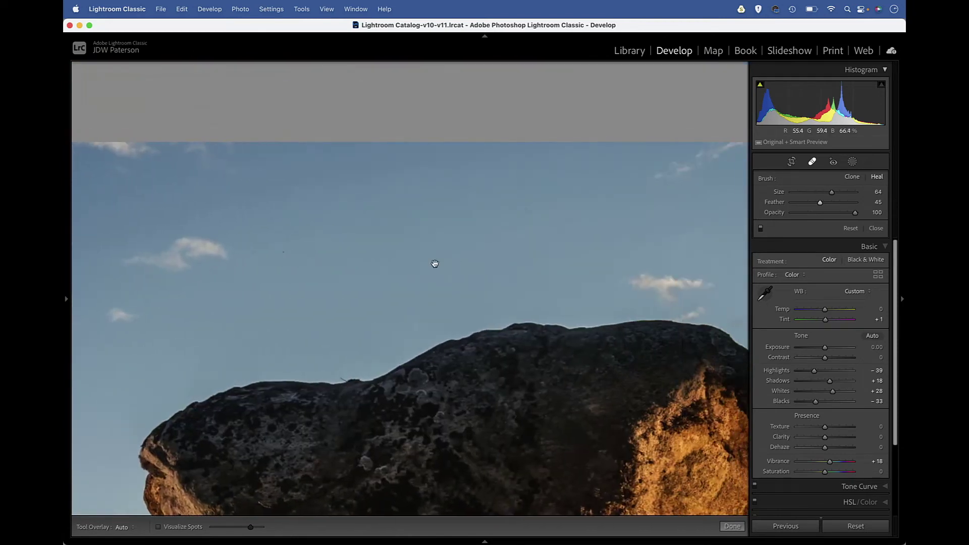
scroll(508, 277, "right", 3)
scroll(415, 273, "right", 3)
scroll(453, 264, "down", 2)
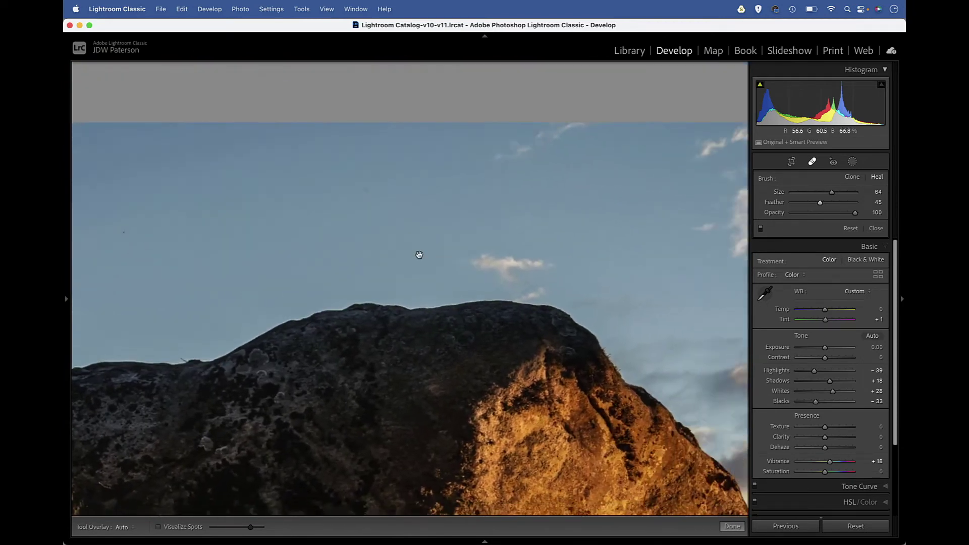
scroll(419, 255, "left", 3)
scroll(437, 238, "down", 2)
scroll(437, 238, "left", 5)
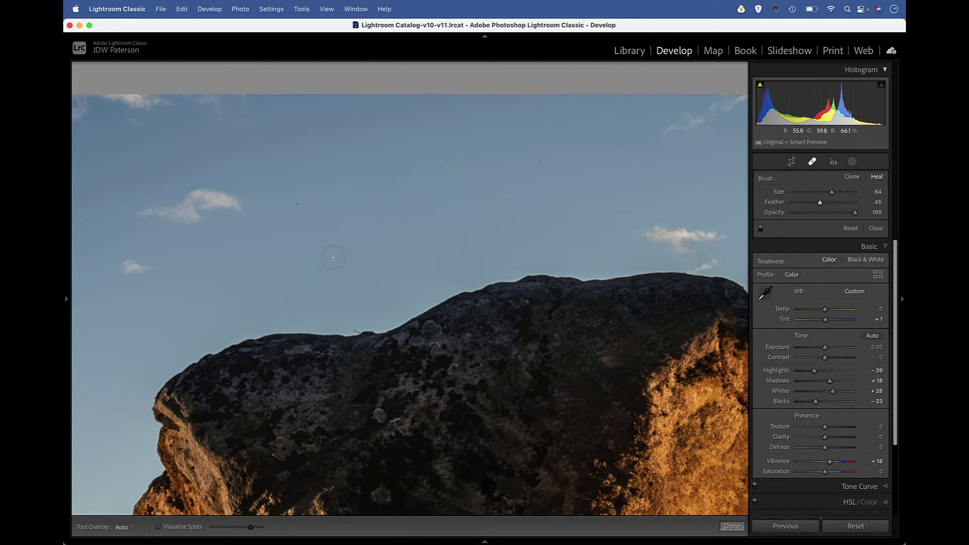
Step: Turn on Visualize Spots and heal the sky's dust spots, deleting one unwanted spot
left_click(159, 528)
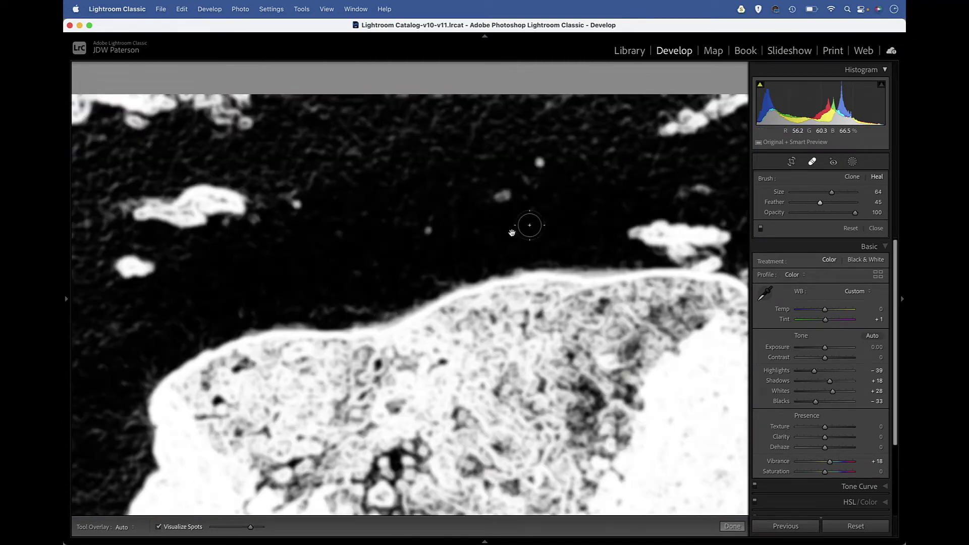
scroll(535, 219, "right", 2)
scroll(540, 194, "right", 3)
scroll(539, 193, "up", 3)
scroll(537, 191, "down", 3)
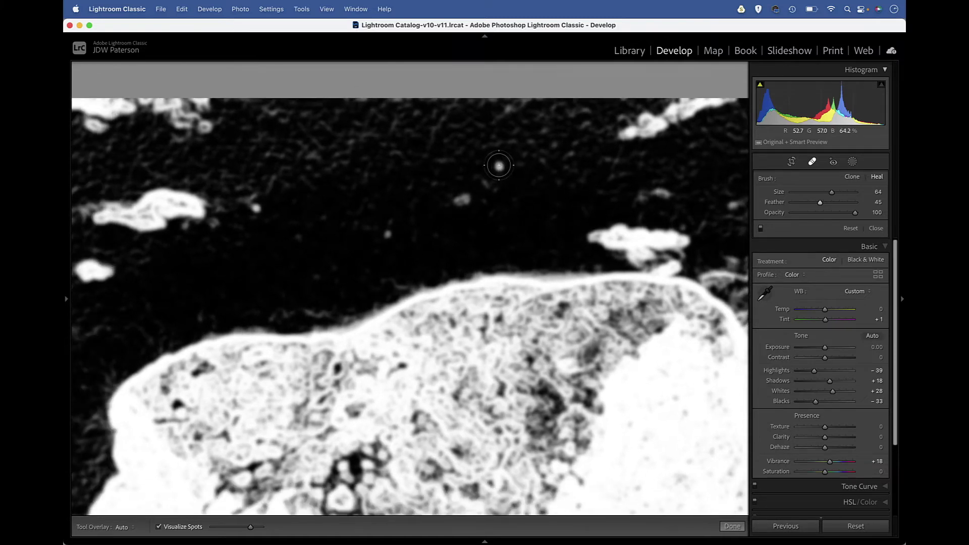
left_click(498, 166)
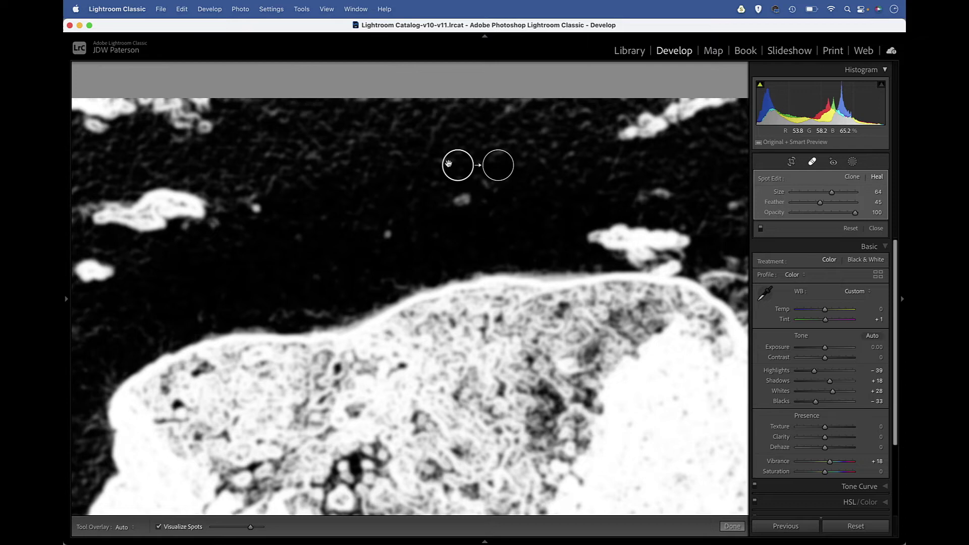
left_click(388, 233)
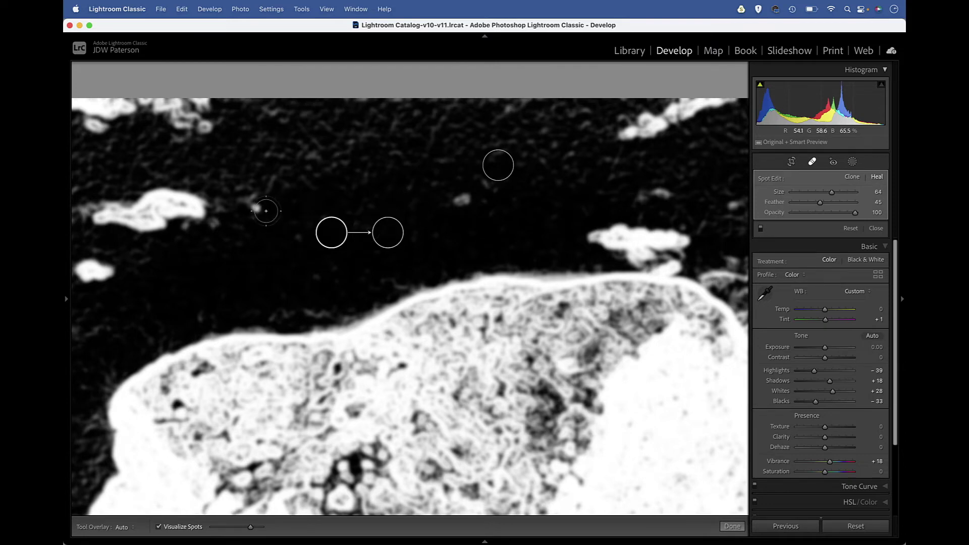
left_click(262, 207)
left_click(458, 199)
key("Delete")
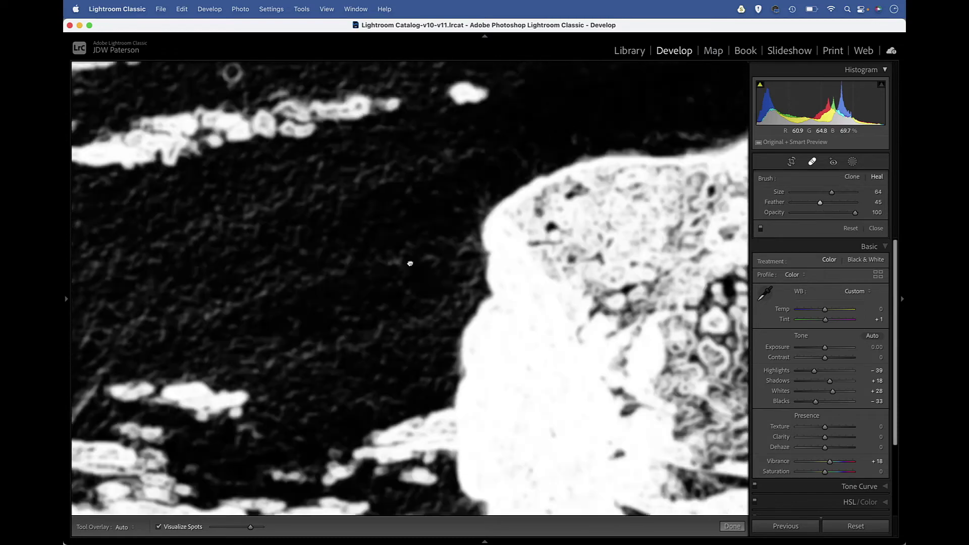
Step: Zoom out to the whole photo and turn off Visualize Spots
mouse_move(267, 303)
left_mouse_down()
mouse_move(608, 281)
mouse_move(430, 234)
left_mouse_up()
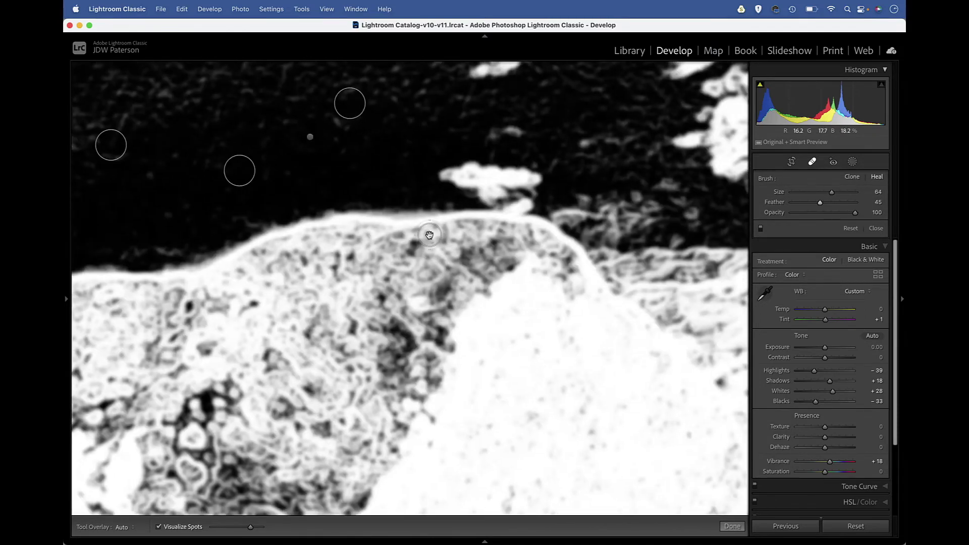
left_click(429, 234)
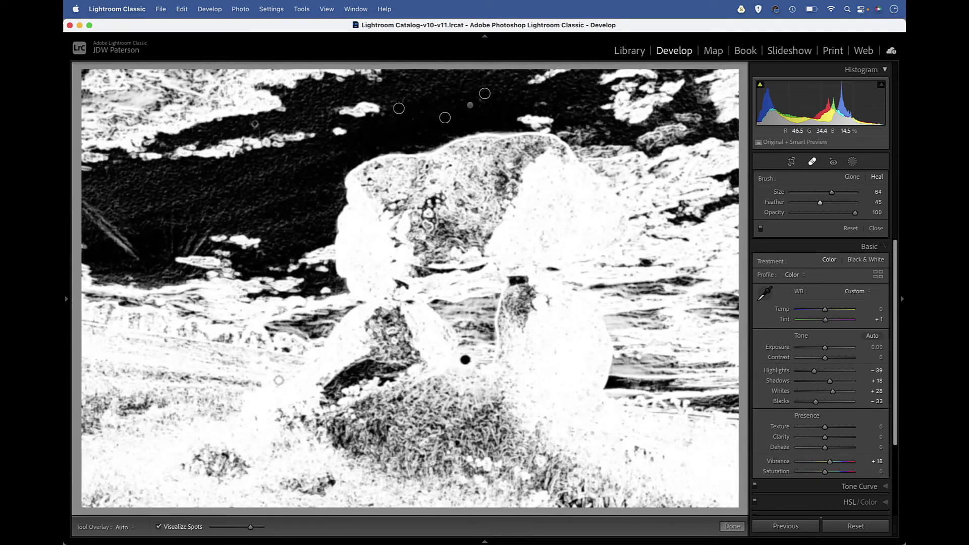
left_click(158, 527)
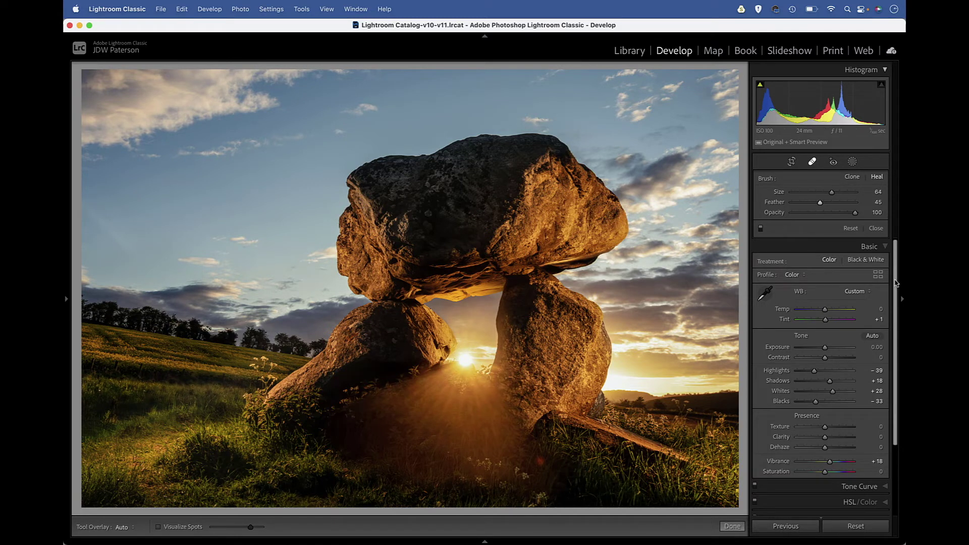
scroll(895, 283, "down", 5)
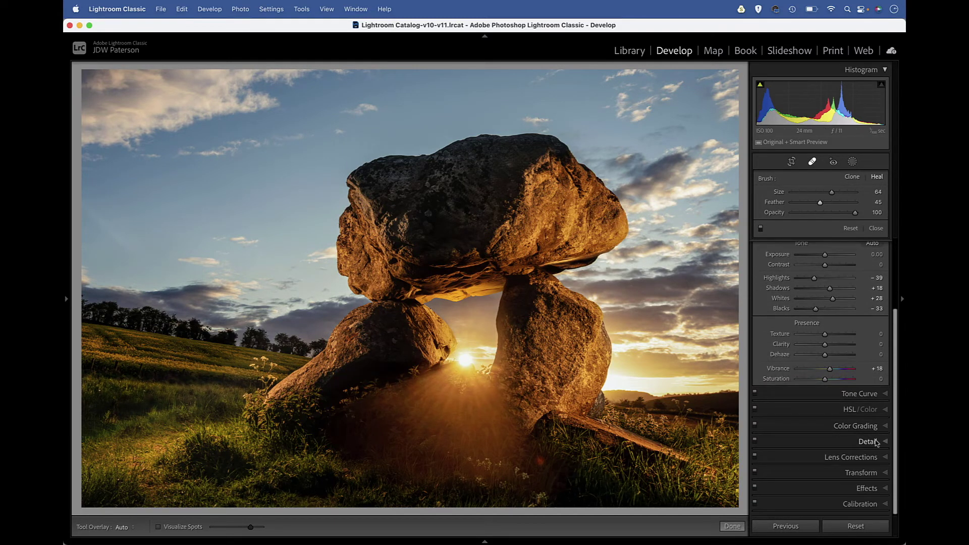
Step: Expand the Detail panel, zoom in on the capstone's underside and exit Spot Removal
left_click(876, 442)
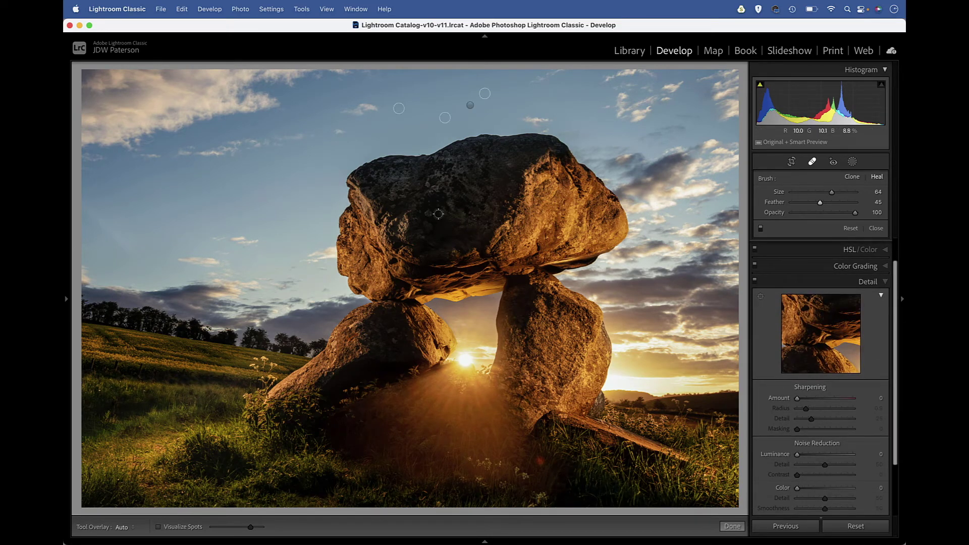
key("z")
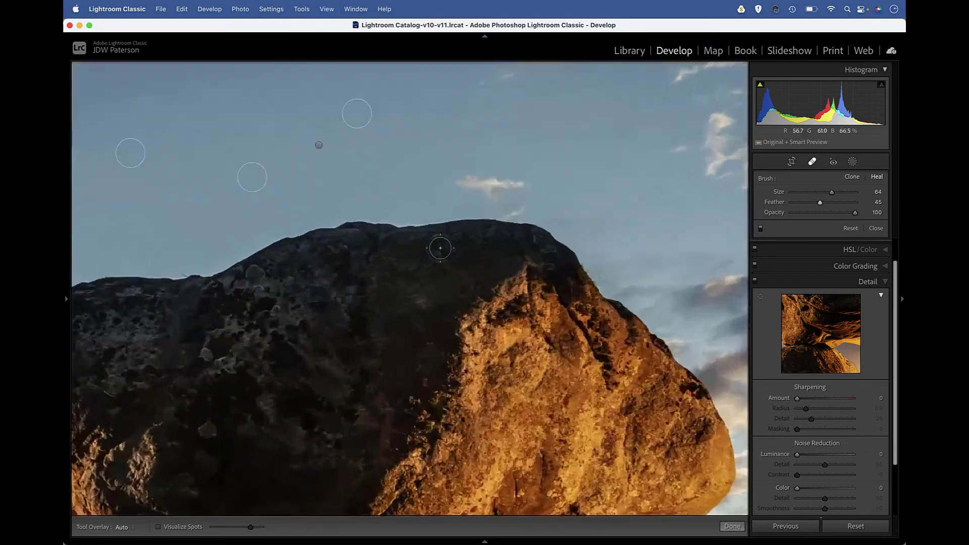
left_click_drag(385, 309, 490, 112)
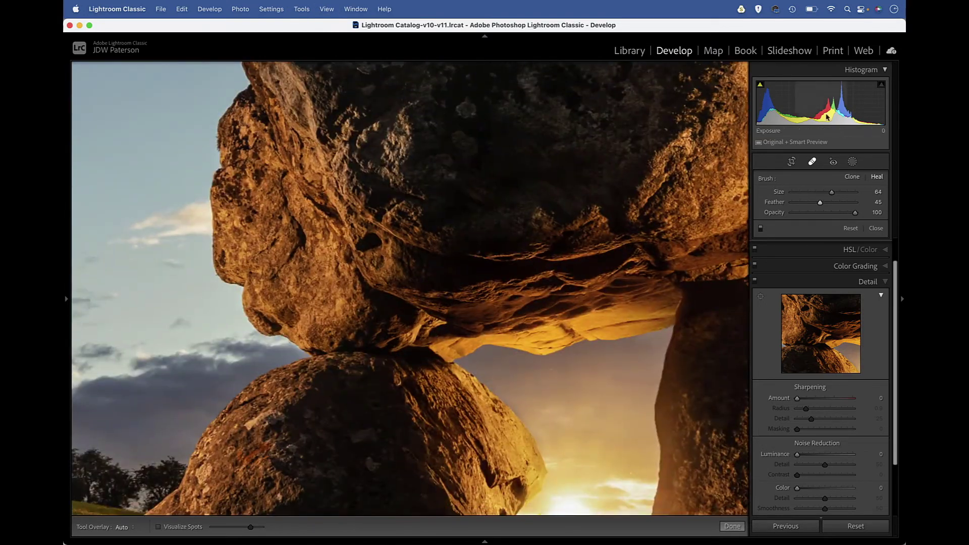
key("q")
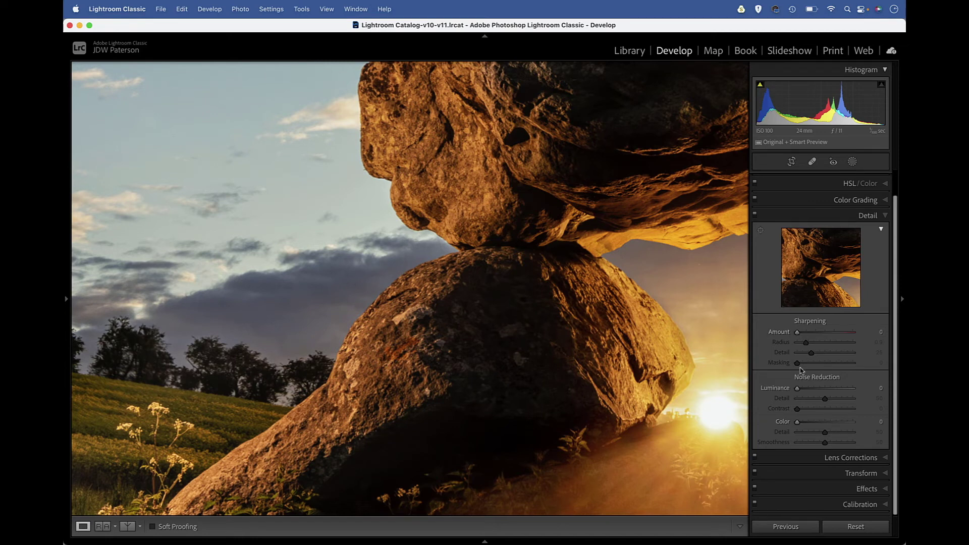
Step: Set Sharpening Amount to 58 and Radius to 0.9
left_click_drag(798, 333, 818, 334)
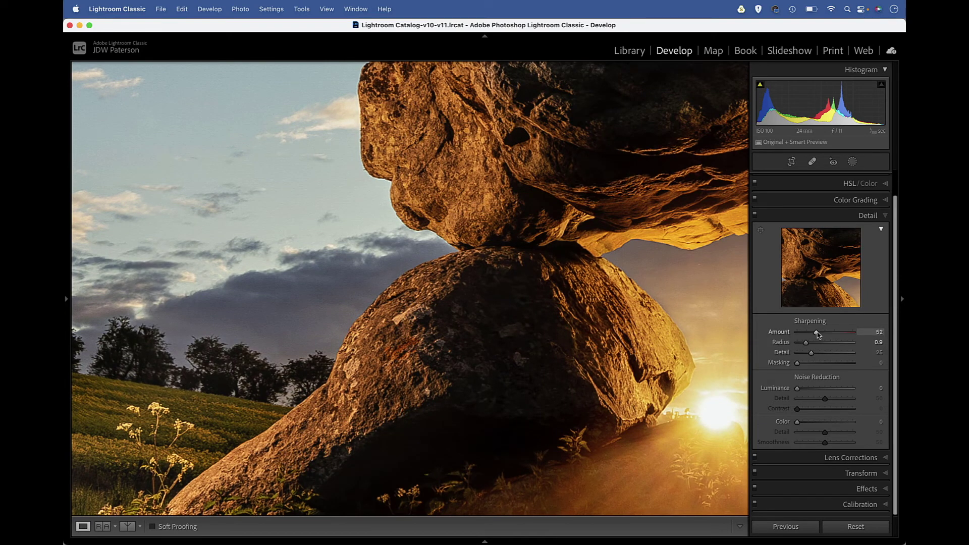
left_click_drag(818, 335, 820, 334)
left_click_drag(806, 343, 807, 344)
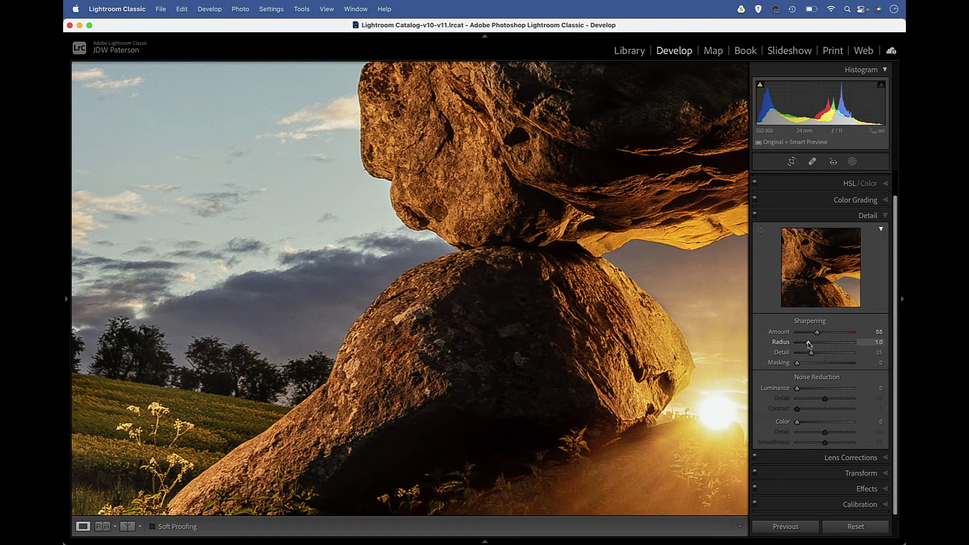
left_click_drag(808, 342, 805, 343)
left_click_drag(817, 334, 823, 333)
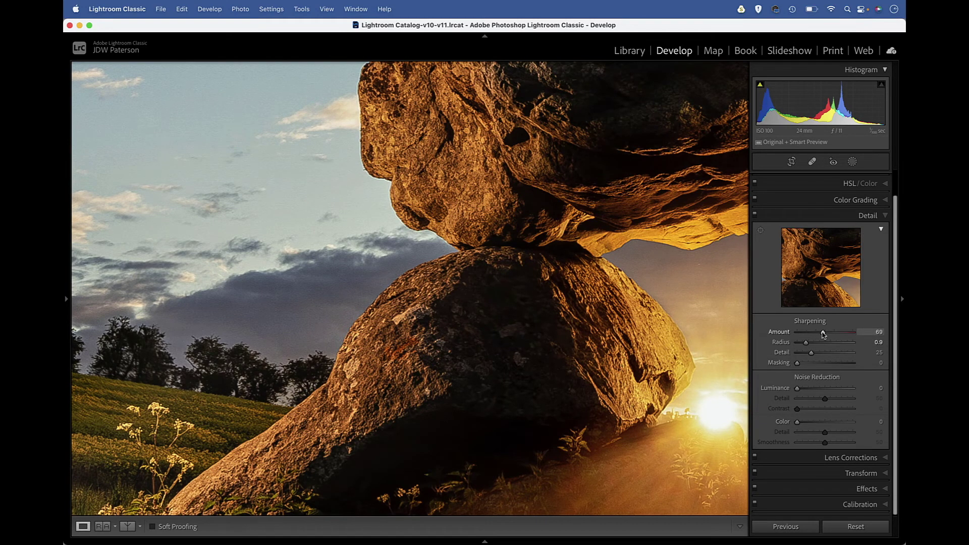
left_click_drag(822, 333, 819, 334)
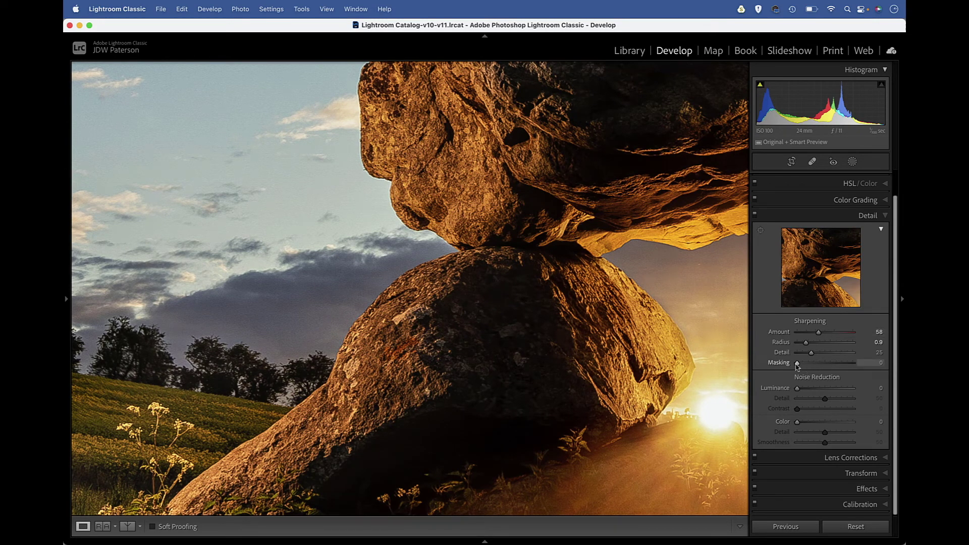
Step: Set Sharpening Masking to 36 using the Alt preview, and add luminance noise reduction of 10
key("alt")
left_click_drag(797, 364, 806, 363)
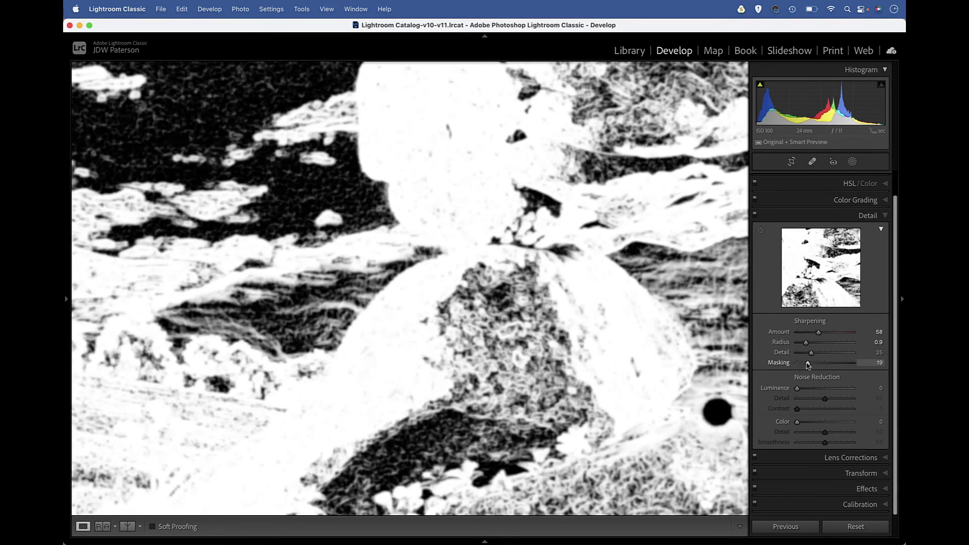
left_click_drag(806, 364, 817, 363)
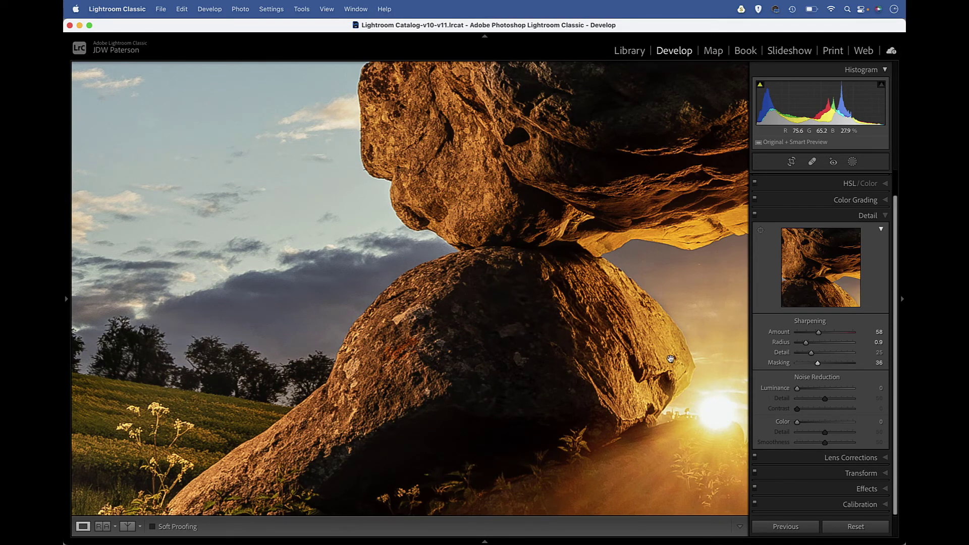
left_click_drag(797, 388, 803, 388)
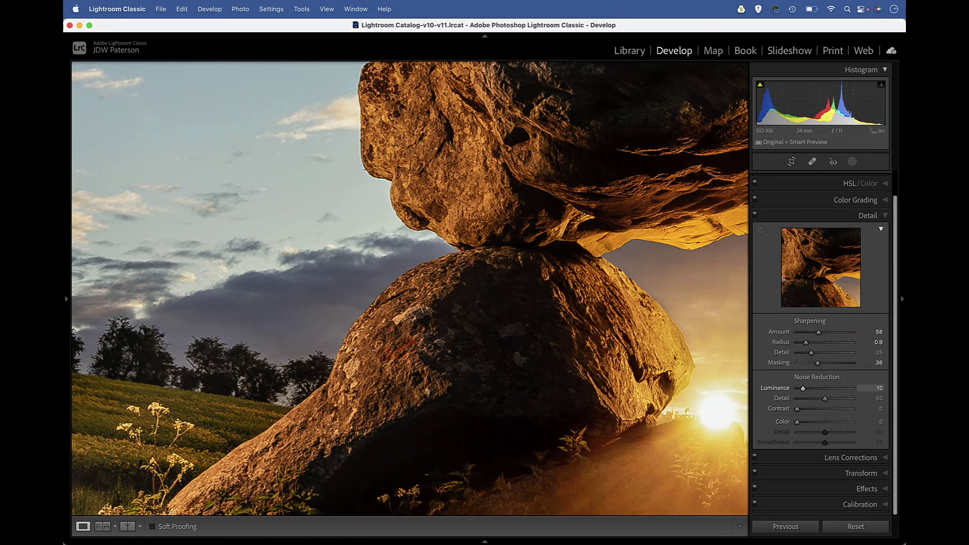
Step: Set Noise Reduction Luminance to 16 and Color to 5, then return to fit view
left_click_drag(803, 389, 804, 389)
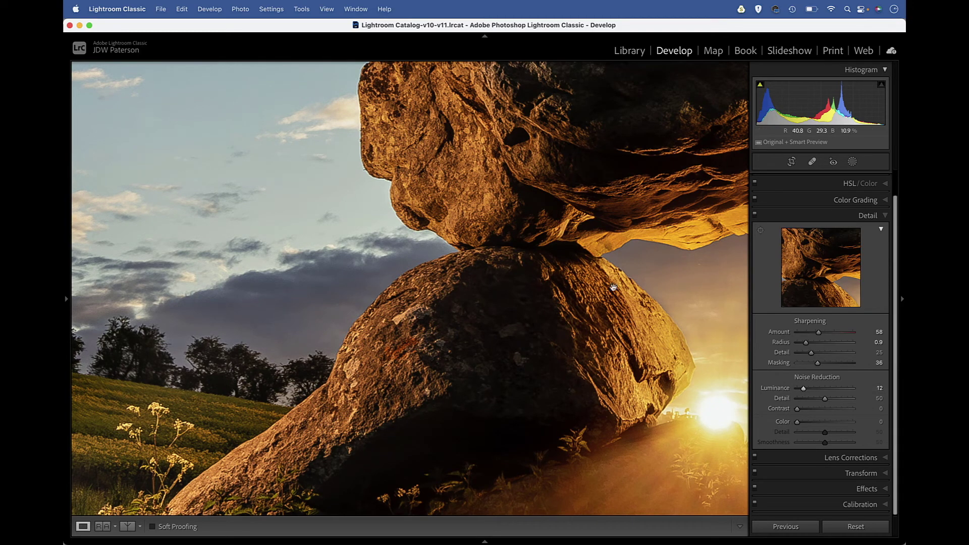
left_click_drag(797, 423, 805, 391)
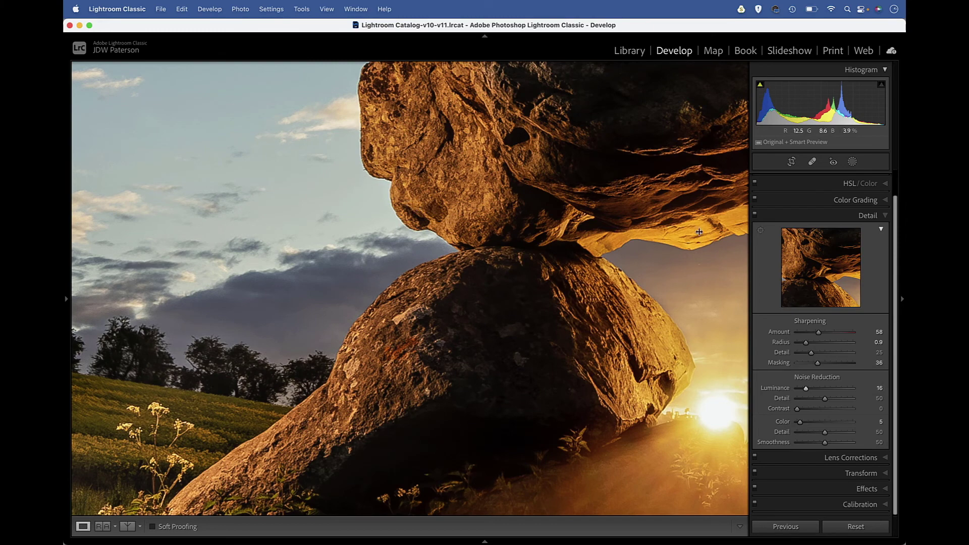
left_click(544, 247)
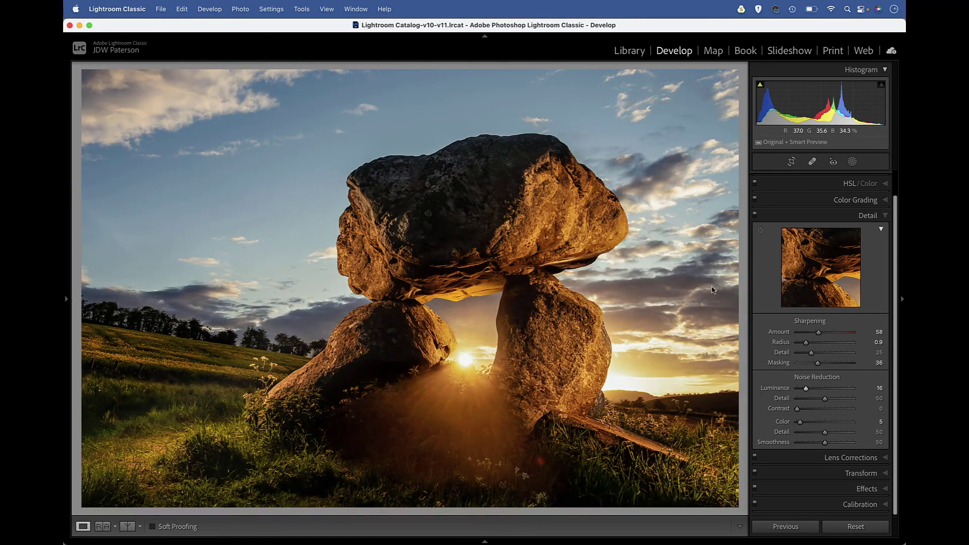